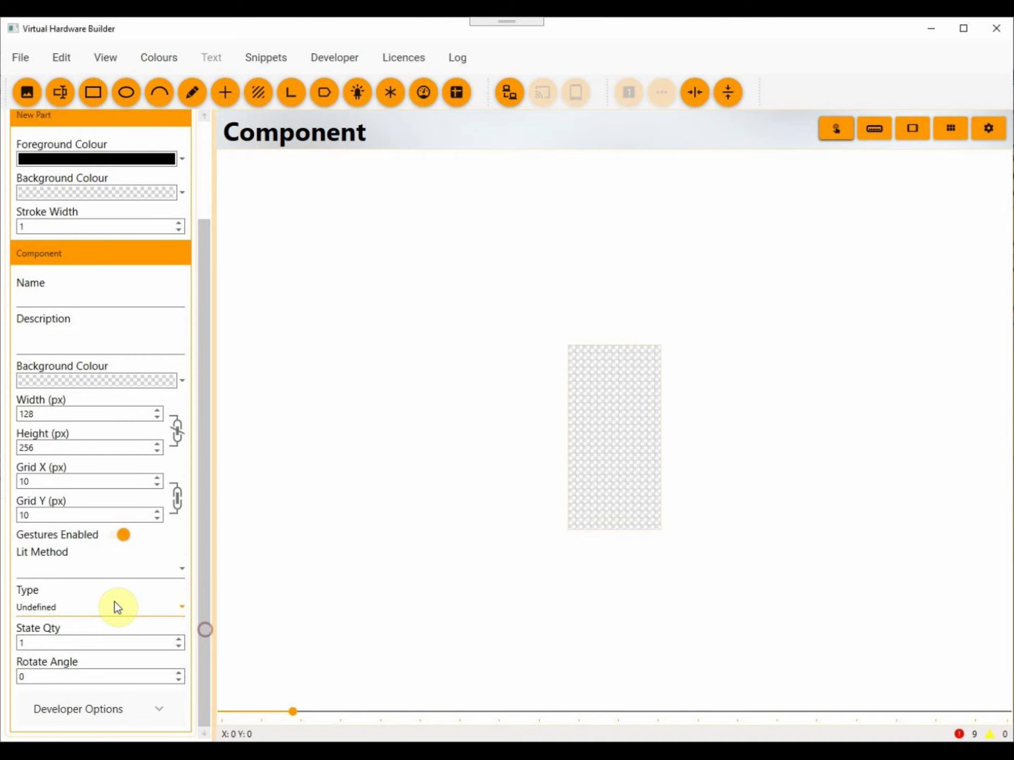
Step: Set the component's type to Cover and its size to 90 px wide by 224 px high
{"action": "left_click", "coordinate": [103, 607]}
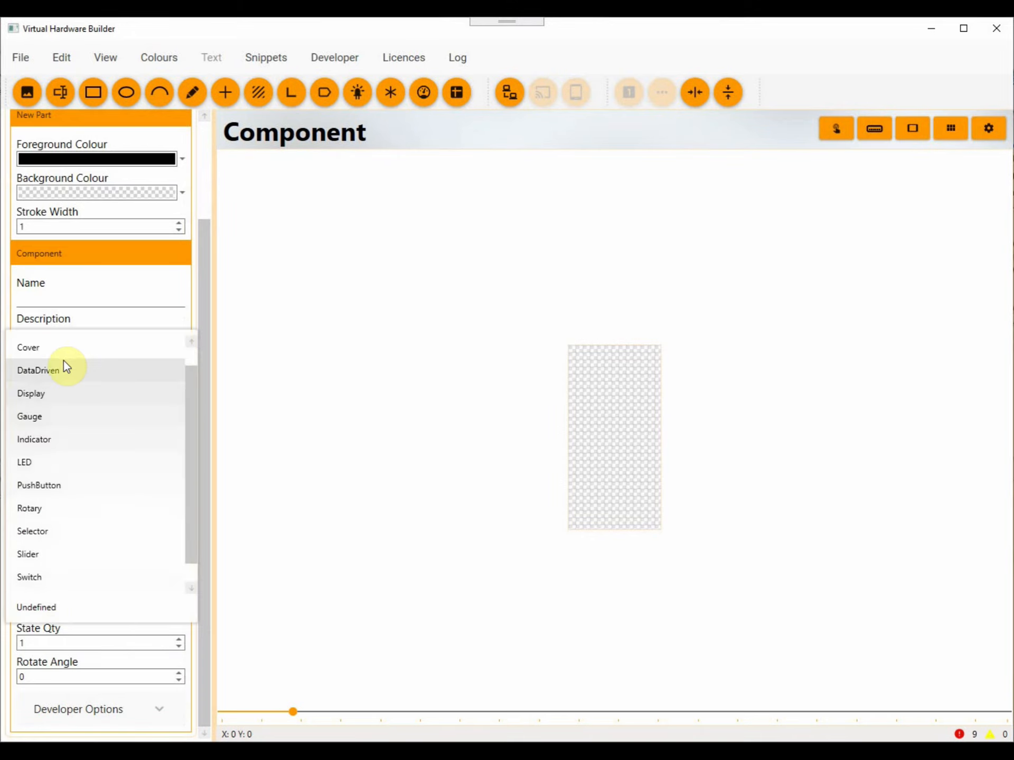
{"action": "left_click", "coordinate": [59, 347]}
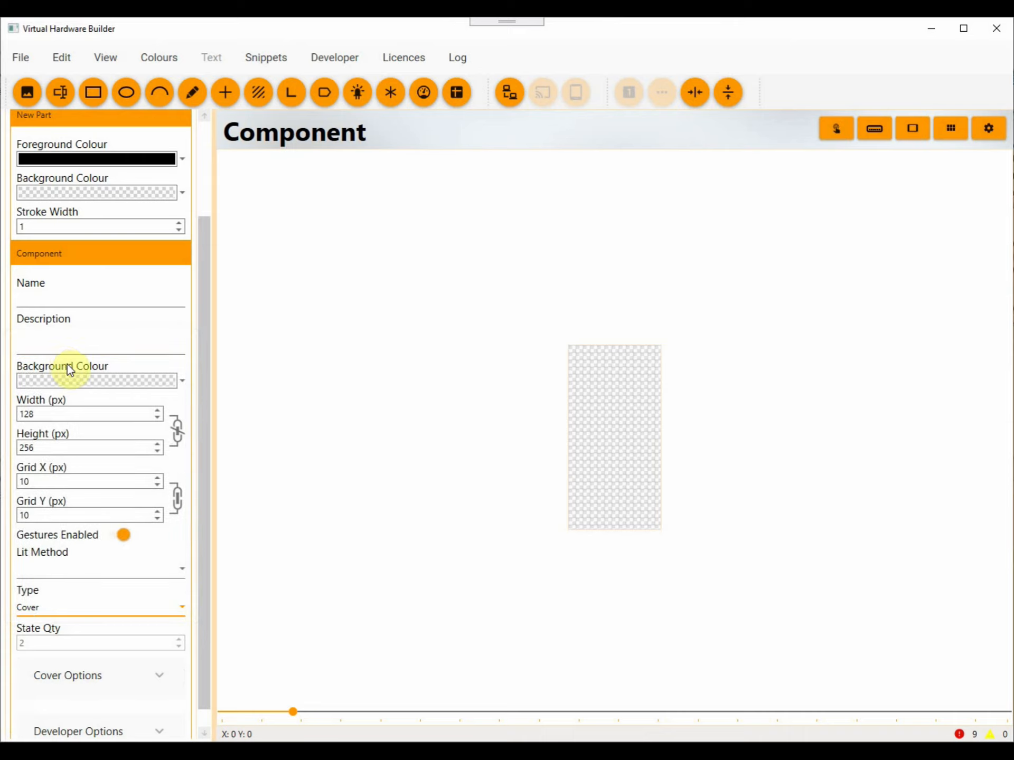
{"action": "double_click", "coordinate": [107, 413]}
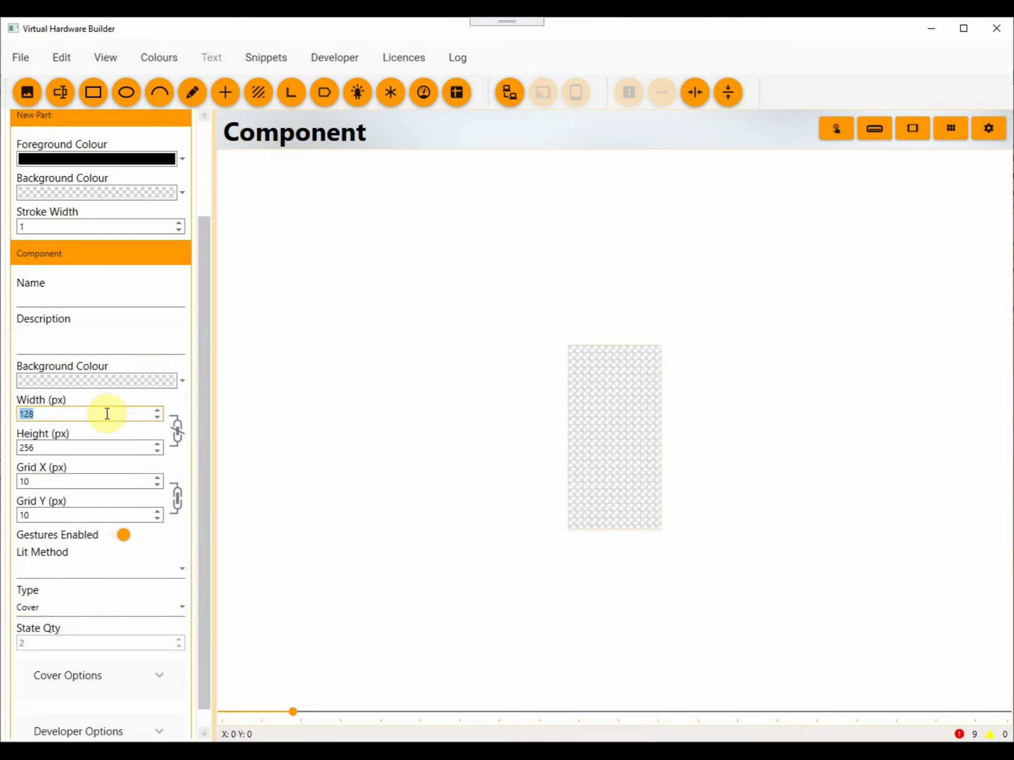
{"action": "type", "text": "90"}
{"action": "double_click", "coordinate": [78, 447]}
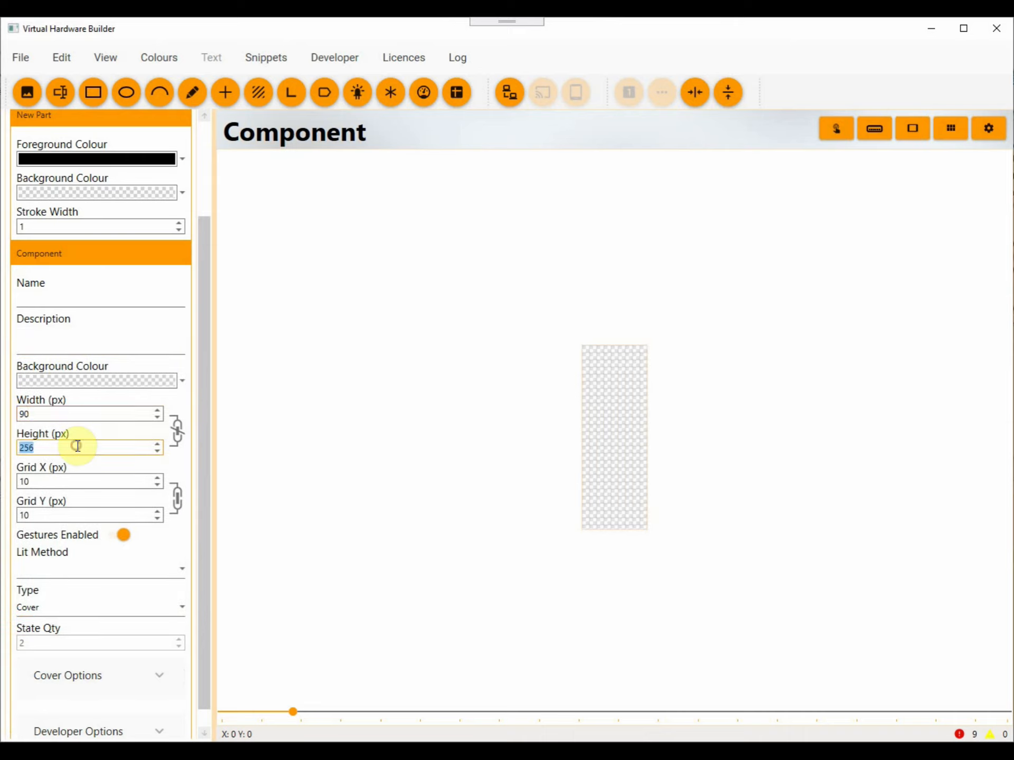
{"action": "type", "text": "224"}
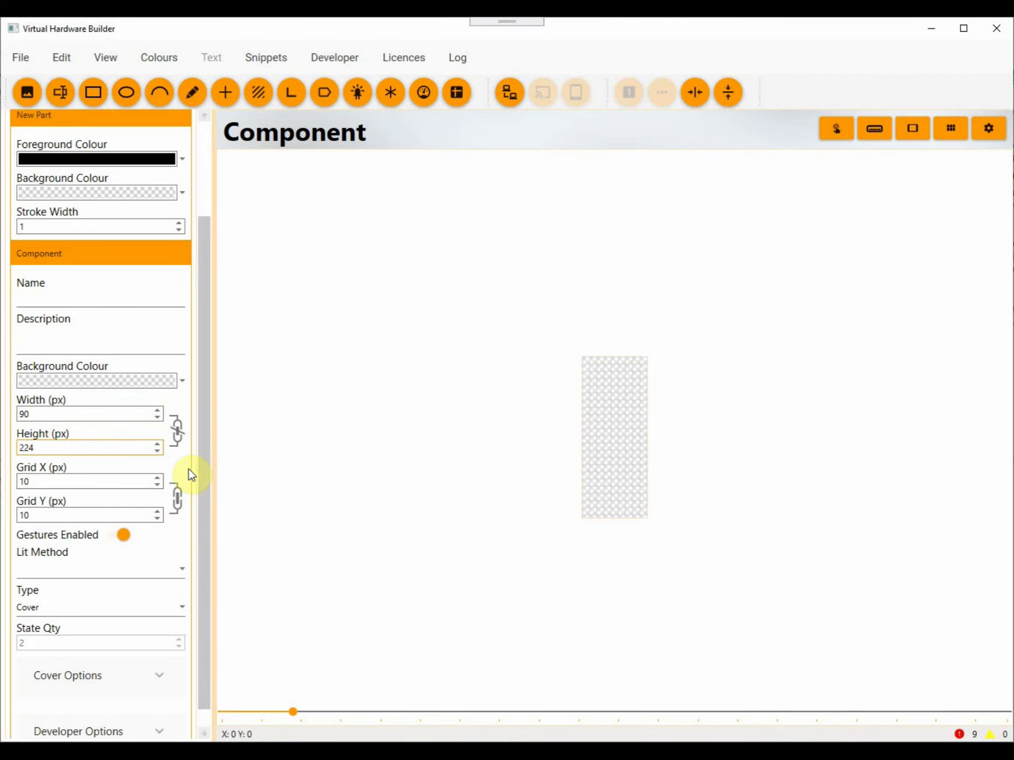
Step: Add the image Switch Cover Red Closed.png to the component's Closed (State 0)
{"action": "left_click_drag", "start_coordinate": [202, 480], "coordinate": [210, 376]}
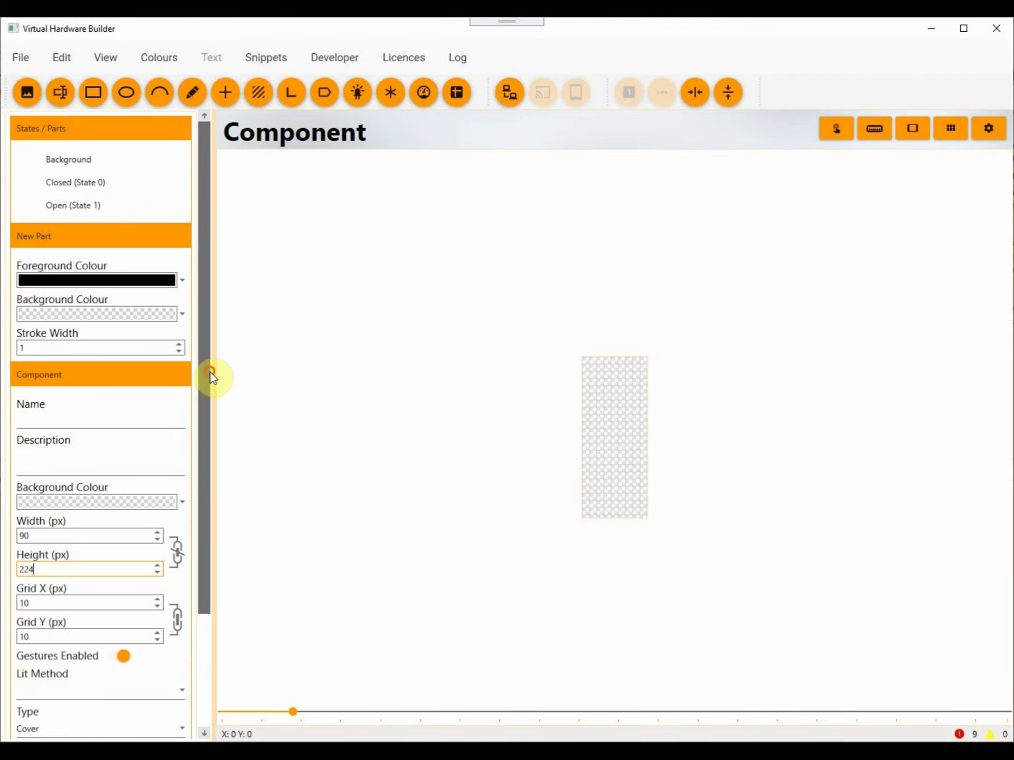
{"action": "left_click", "coordinate": [107, 186]}
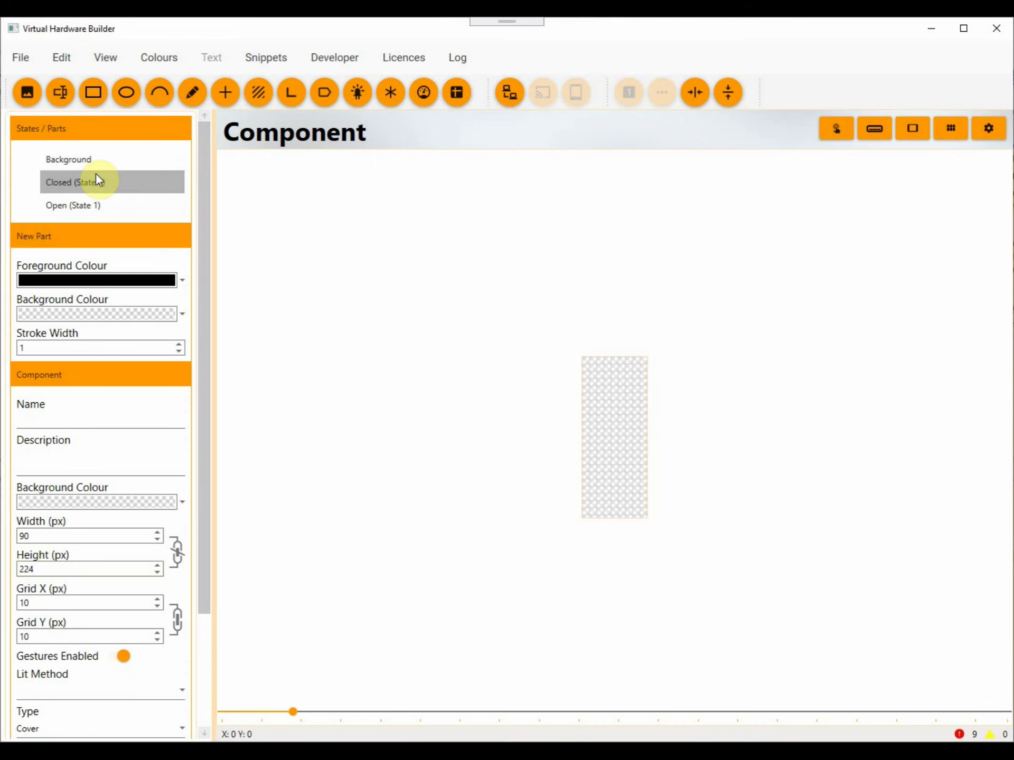
{"action": "left_click", "coordinate": [27, 92]}
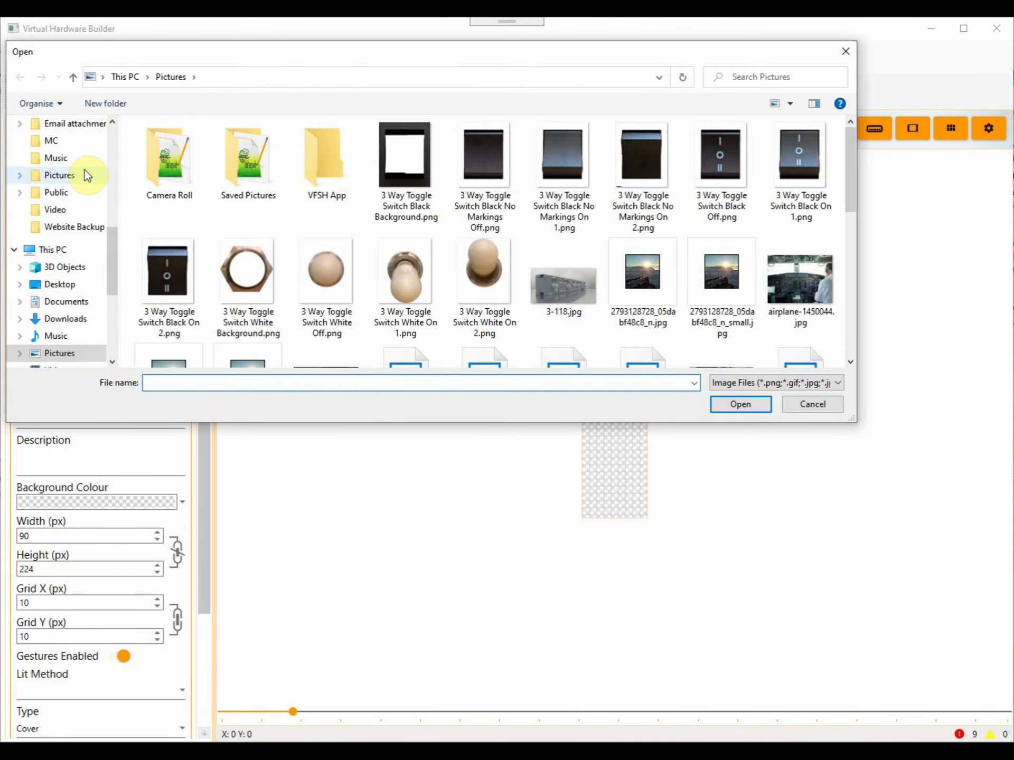
{"action": "scroll", "coordinate": [306, 232], "scroll_direction": "down", "scroll_amount": 6}
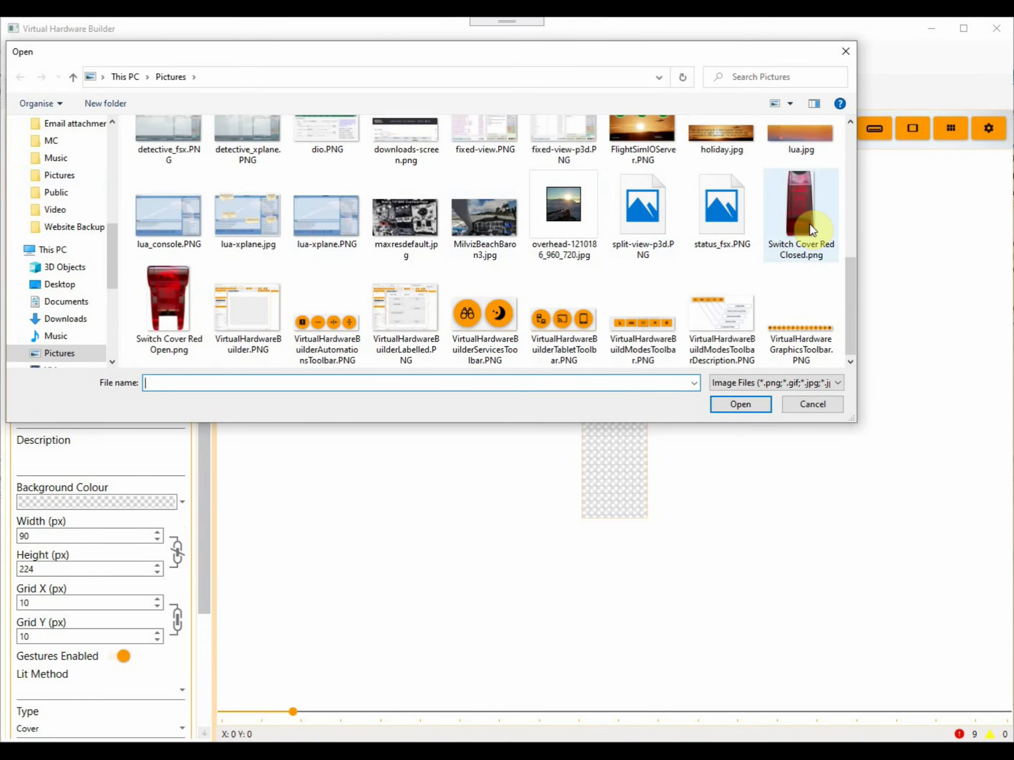
{"action": "left_click", "coordinate": [800, 238]}
{"action": "left_click", "coordinate": [737, 402]}
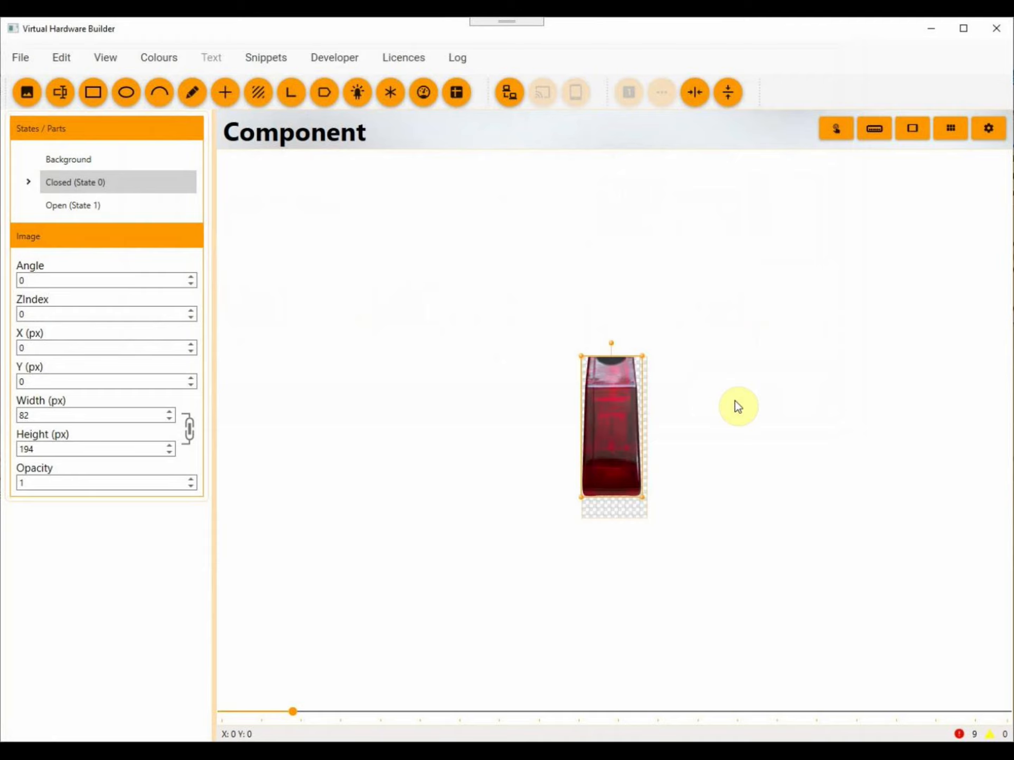
Step: Enable Snap To Grid and place the closed cover image at the component's lower edge, at Y 30 px and centred horizontally
{"action": "left_click_drag", "start_coordinate": [631, 437], "coordinate": [632, 449]}
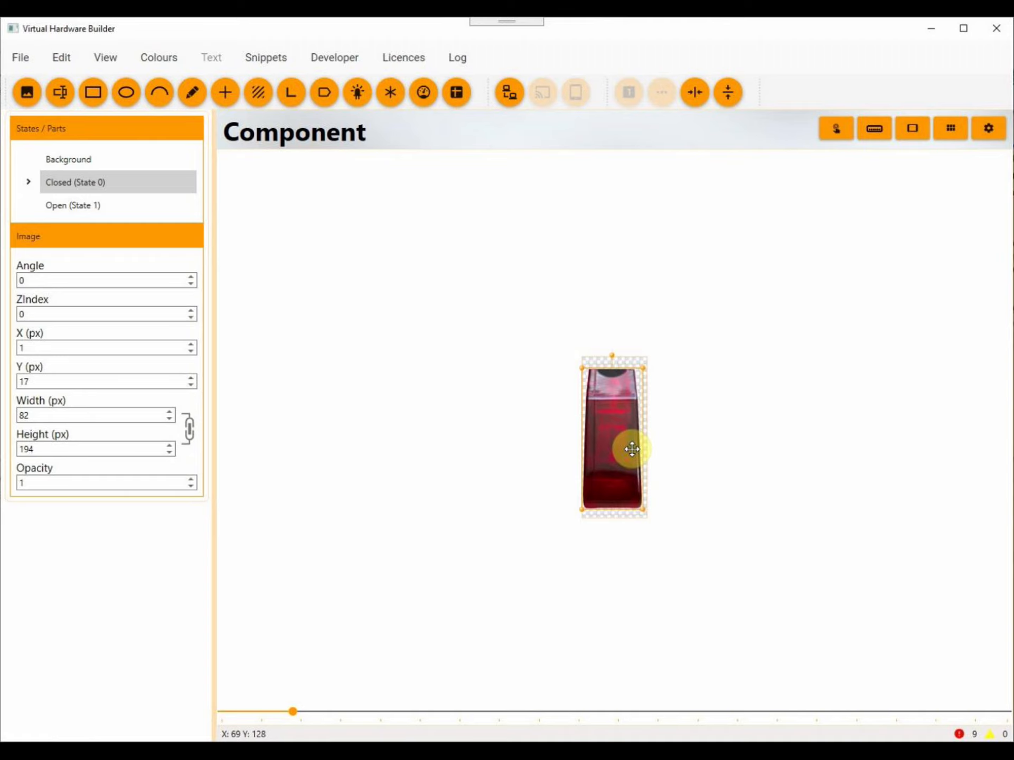
{"action": "left_click", "coordinate": [108, 59]}
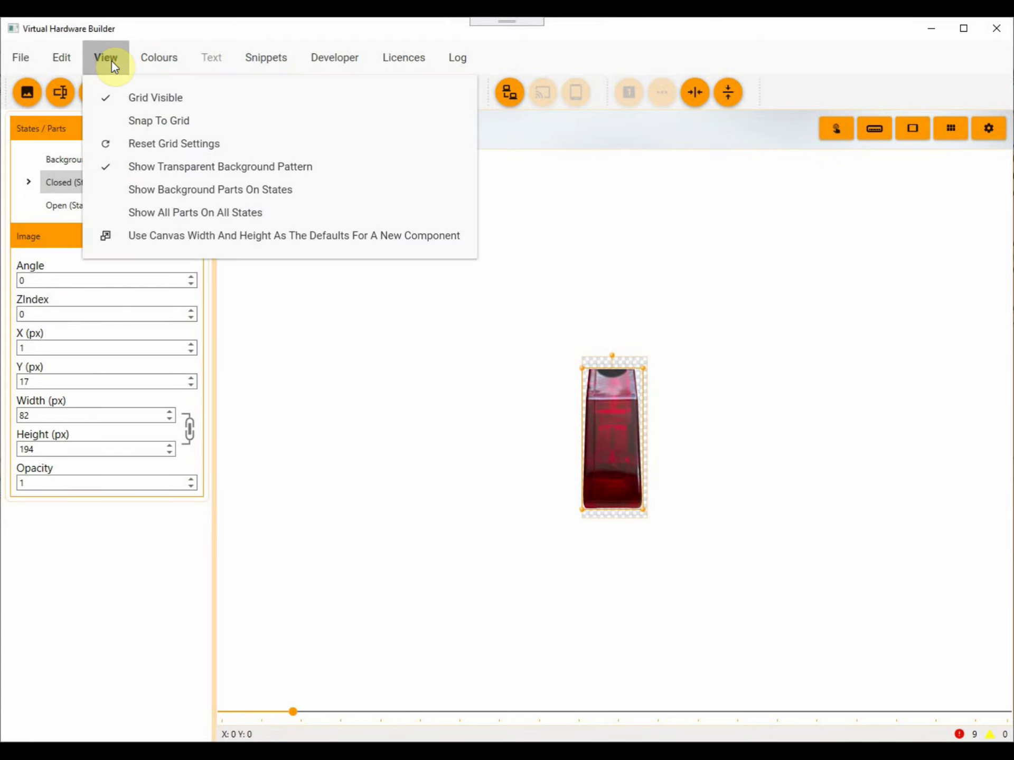
{"action": "left_click", "coordinate": [131, 121]}
{"action": "left_click_drag", "start_coordinate": [611, 423], "coordinate": [615, 437]}
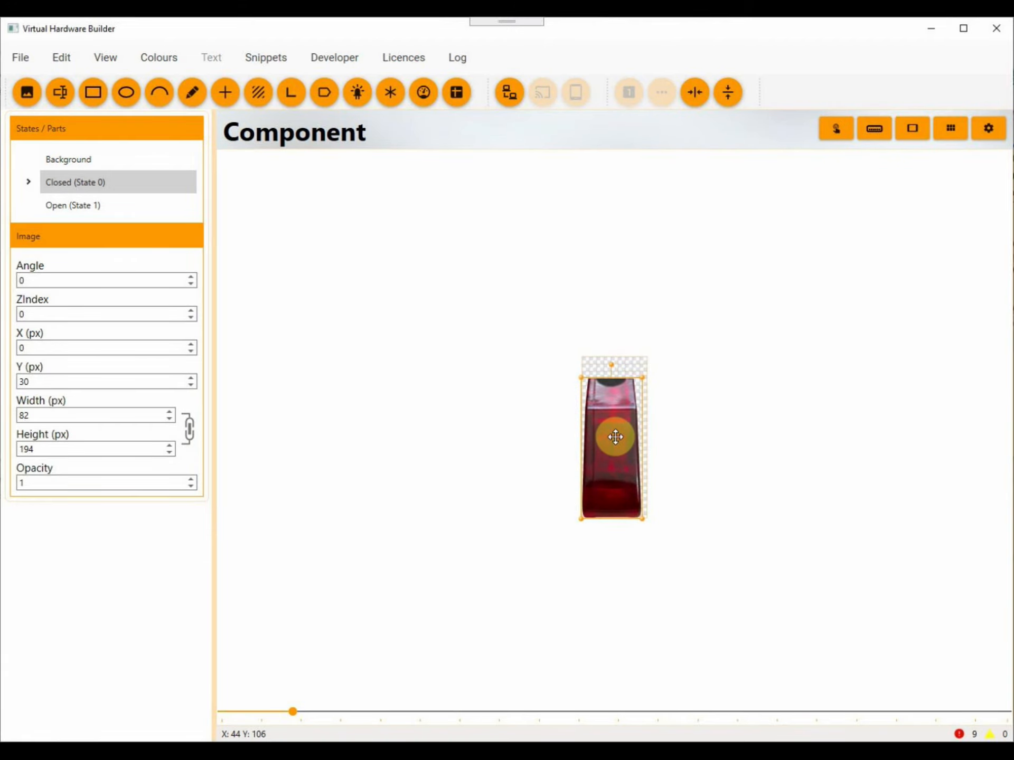
{"action": "left_click", "coordinate": [695, 95]}
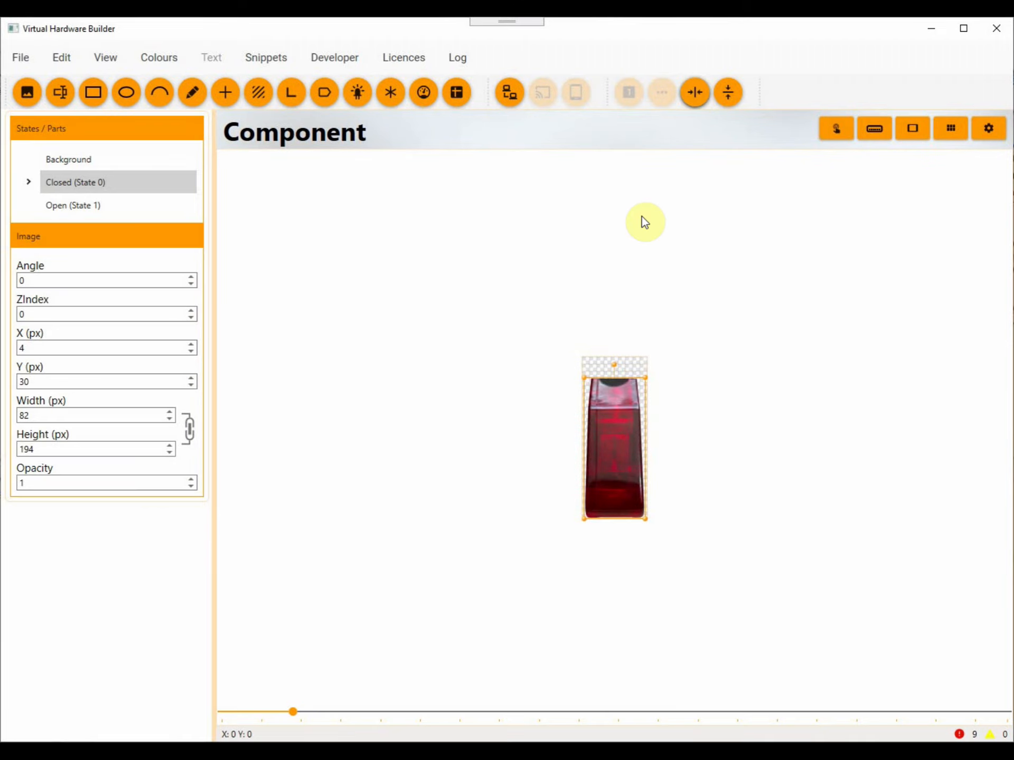
Step: Add the image Switch Cover Red Open.png to Open (State 1) and compare it with the Closed state
{"action": "left_click", "coordinate": [88, 207]}
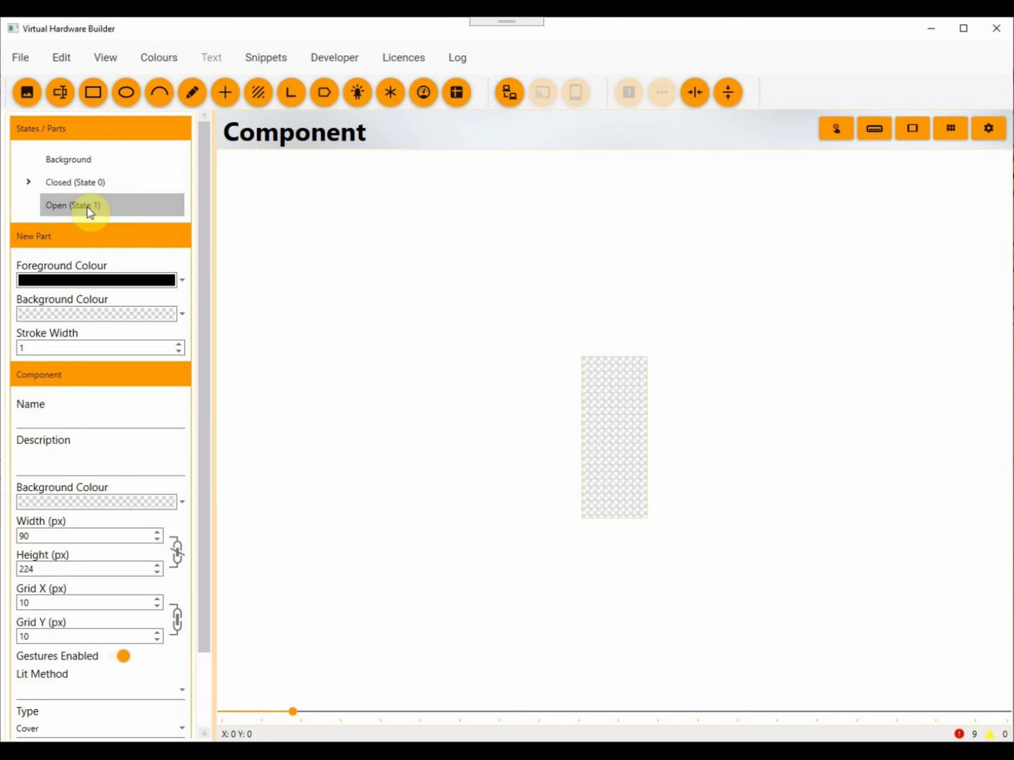
{"action": "left_click", "coordinate": [25, 91]}
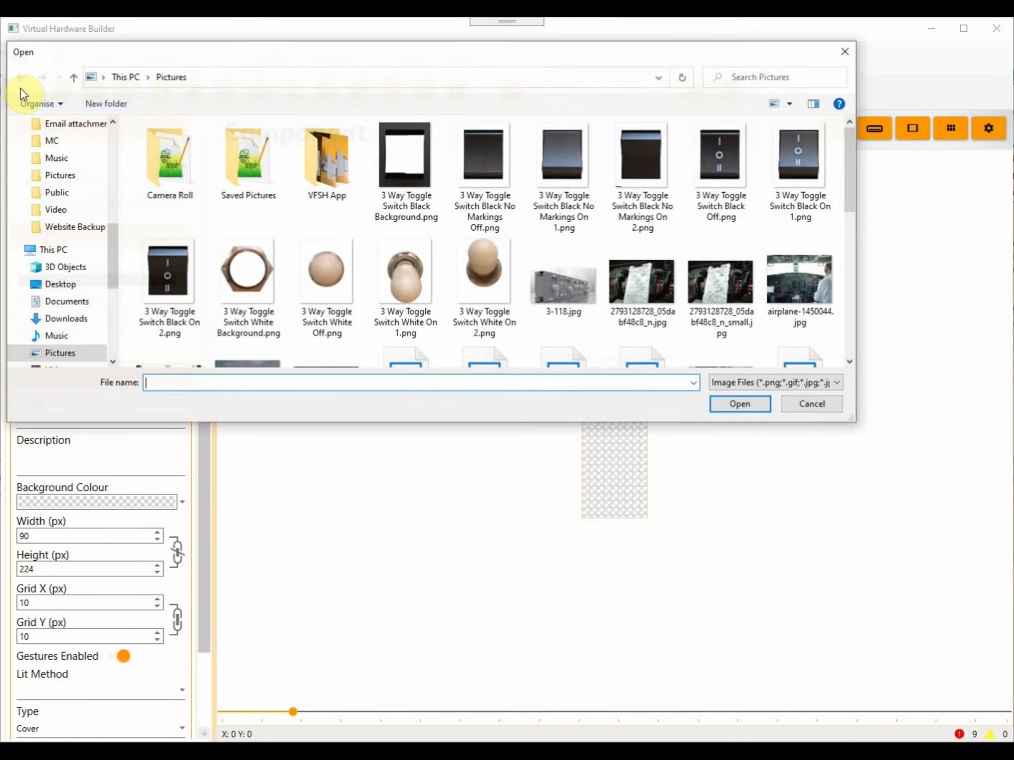
{"action": "scroll", "coordinate": [410, 232], "scroll_direction": "down", "scroll_amount": 5}
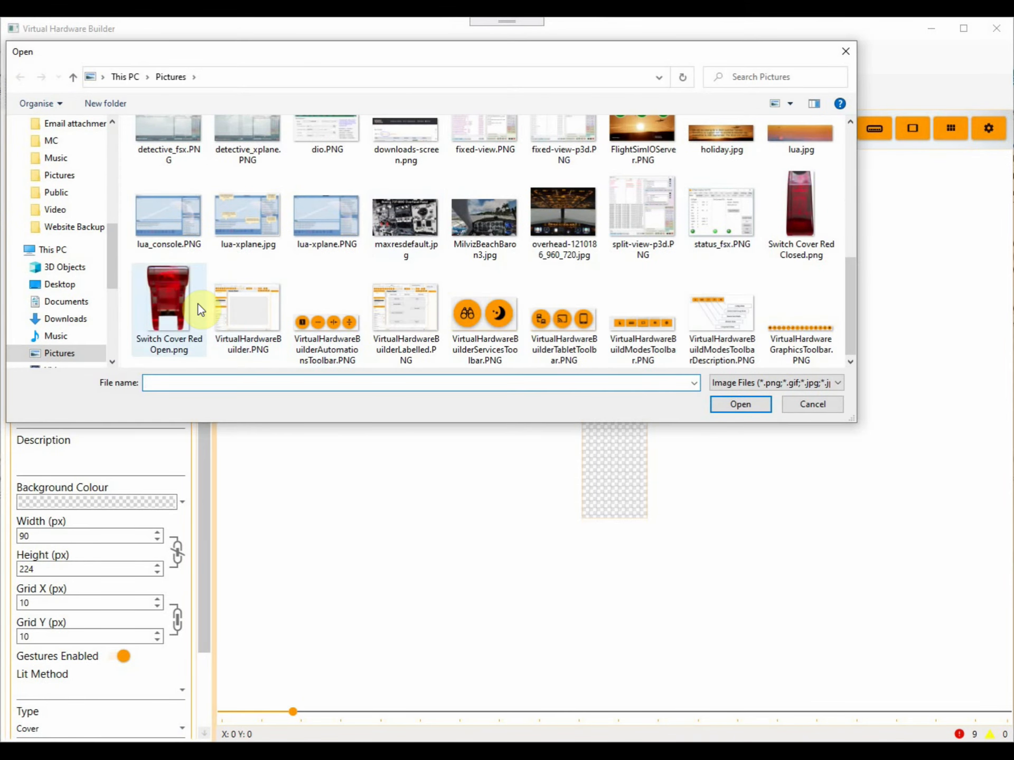
{"action": "left_click", "coordinate": [166, 307]}
{"action": "left_click", "coordinate": [725, 406]}
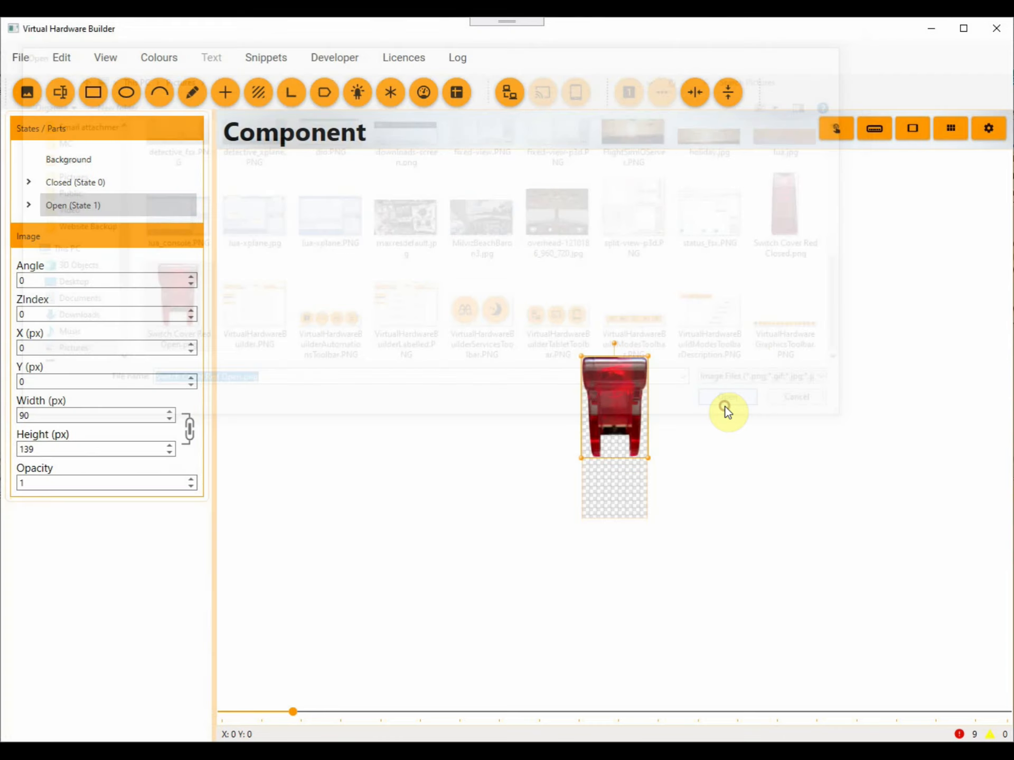
{"action": "left_click", "coordinate": [88, 179]}
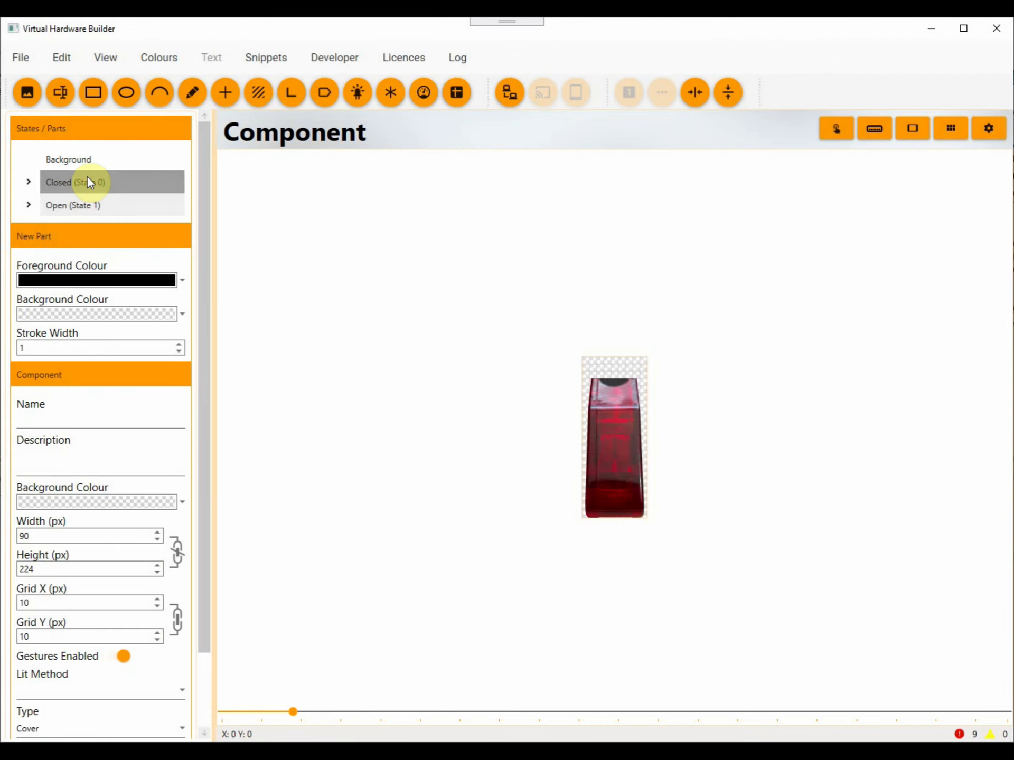
{"action": "left_click", "coordinate": [91, 206]}
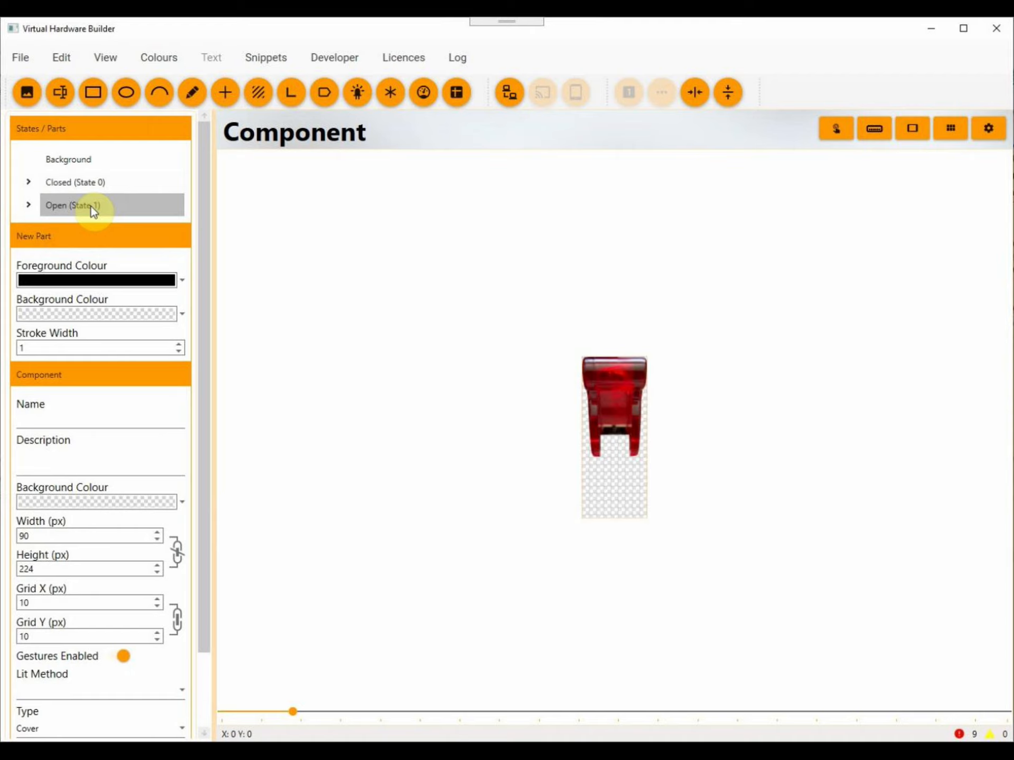
{"action": "left_click", "coordinate": [87, 177]}
Step: Name the component Cover Red and save it
{"action": "left_click", "coordinate": [94, 426]}
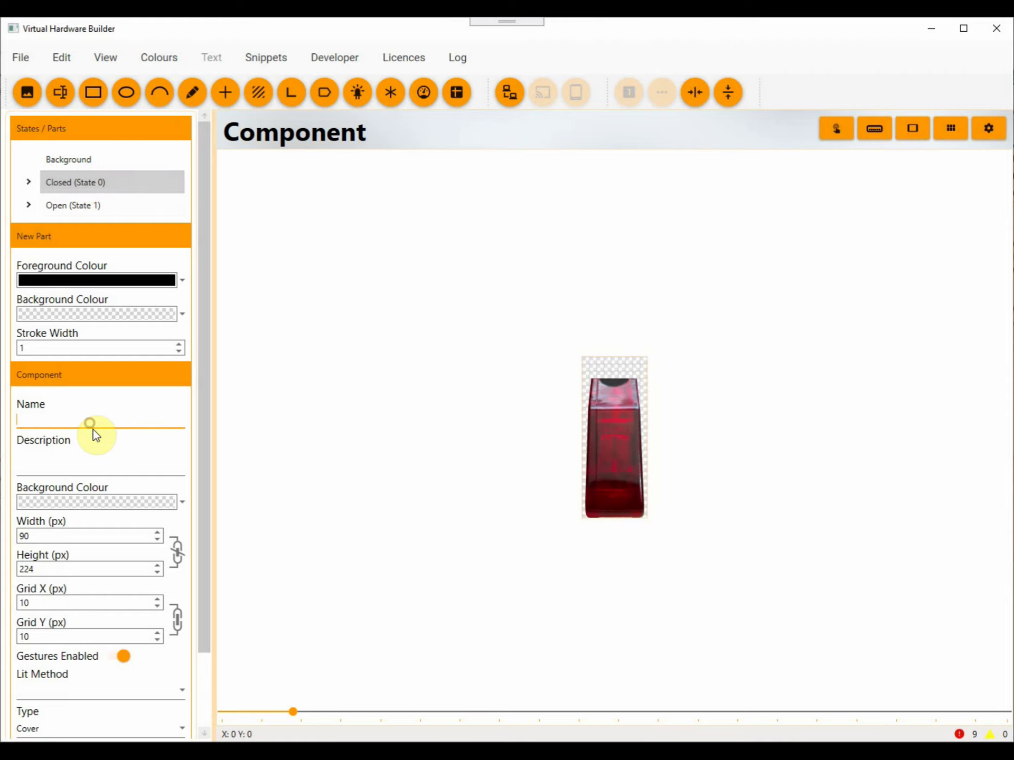
{"action": "type", "text": "Cover Red"}
{"action": "left_click", "coordinate": [19, 64]}
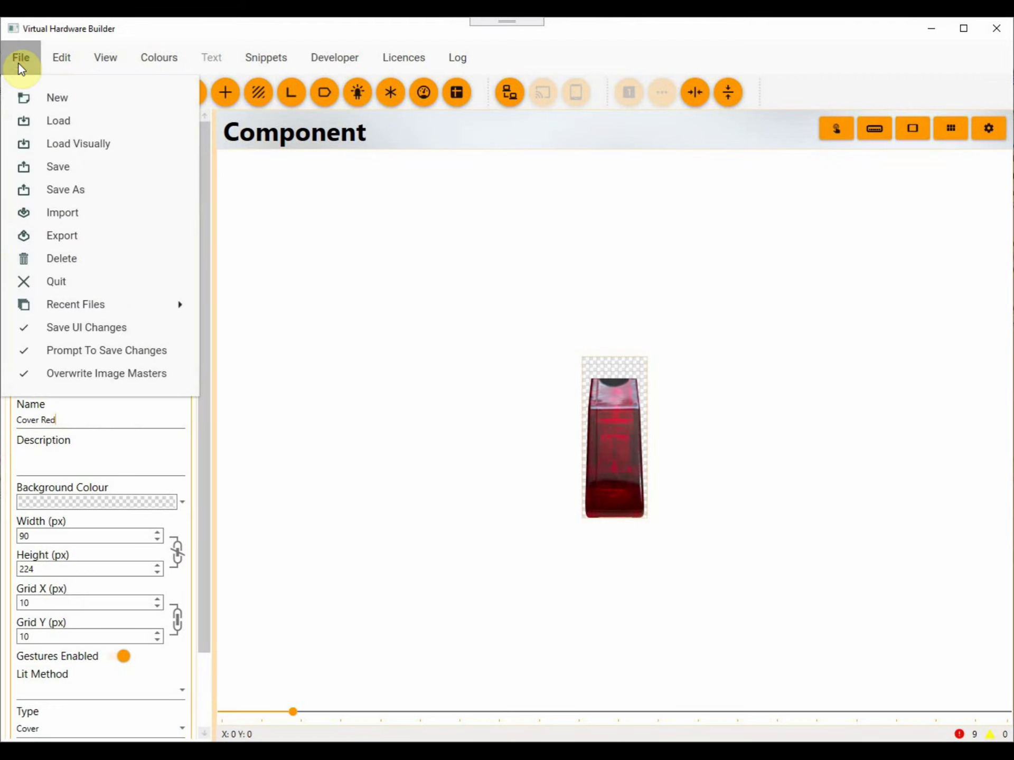
{"action": "left_click", "coordinate": [44, 170]}
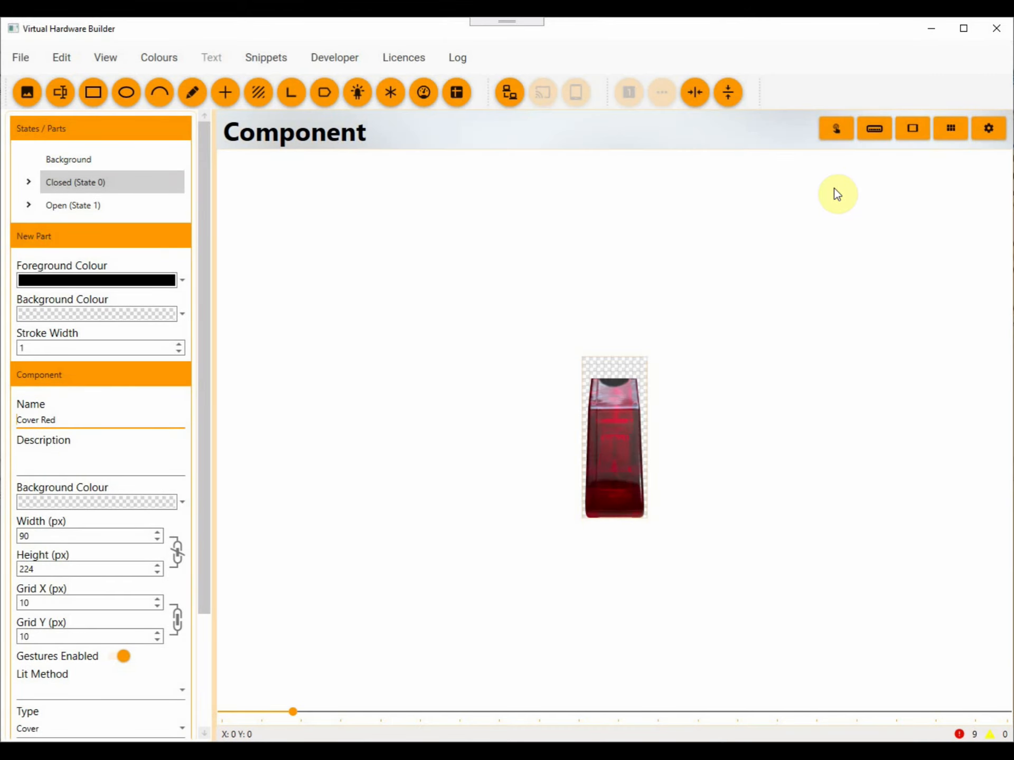
Step: Switch to building a module and place the white toggle switch near its left end with the Cover Red component over it
{"action": "left_click", "coordinate": [877, 137]}
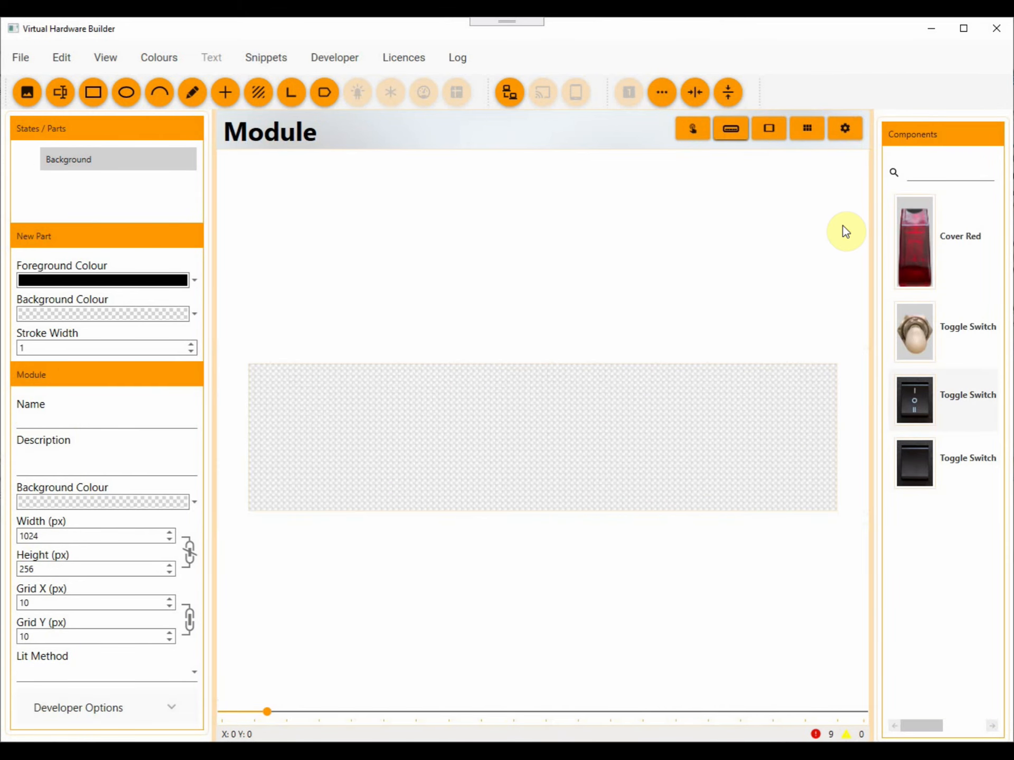
{"action": "left_click_drag", "start_coordinate": [919, 332], "coordinate": [283, 467]}
{"action": "left_click_drag", "start_coordinate": [951, 216], "coordinate": [283, 411]}
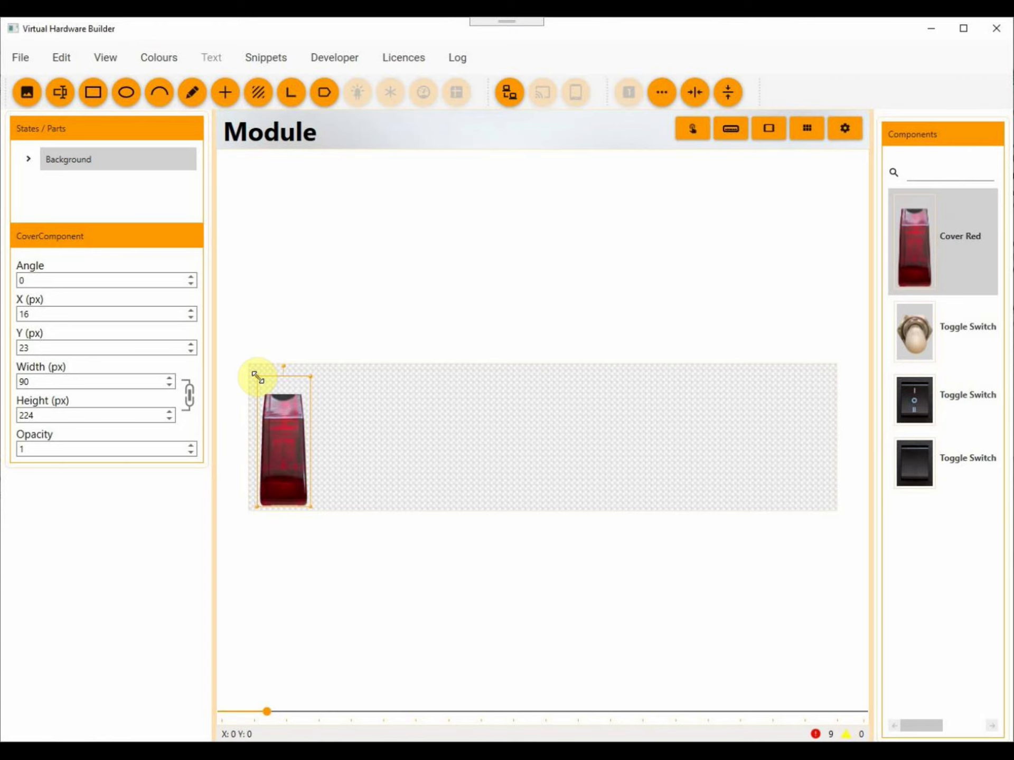
Step: Set the cover's opacity to 0.4 and nudge it to X 18, Y 12 px over the toggle switch
{"action": "double_click", "coordinate": [122, 446]}
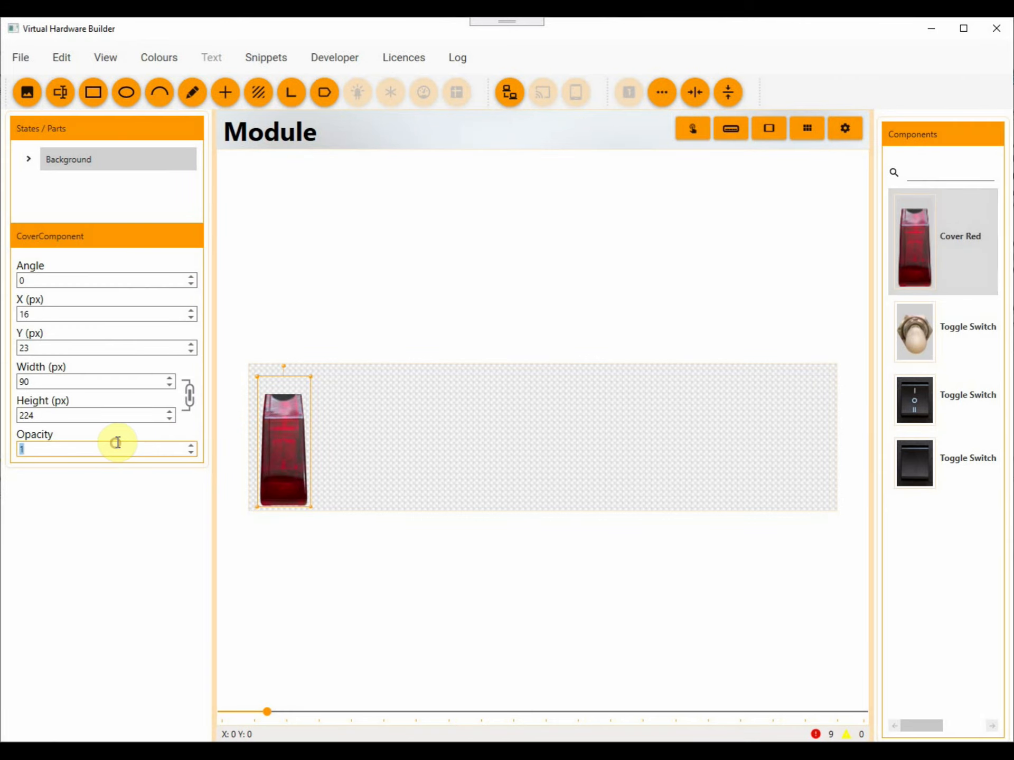
{"action": "type", "text": "0.4"}
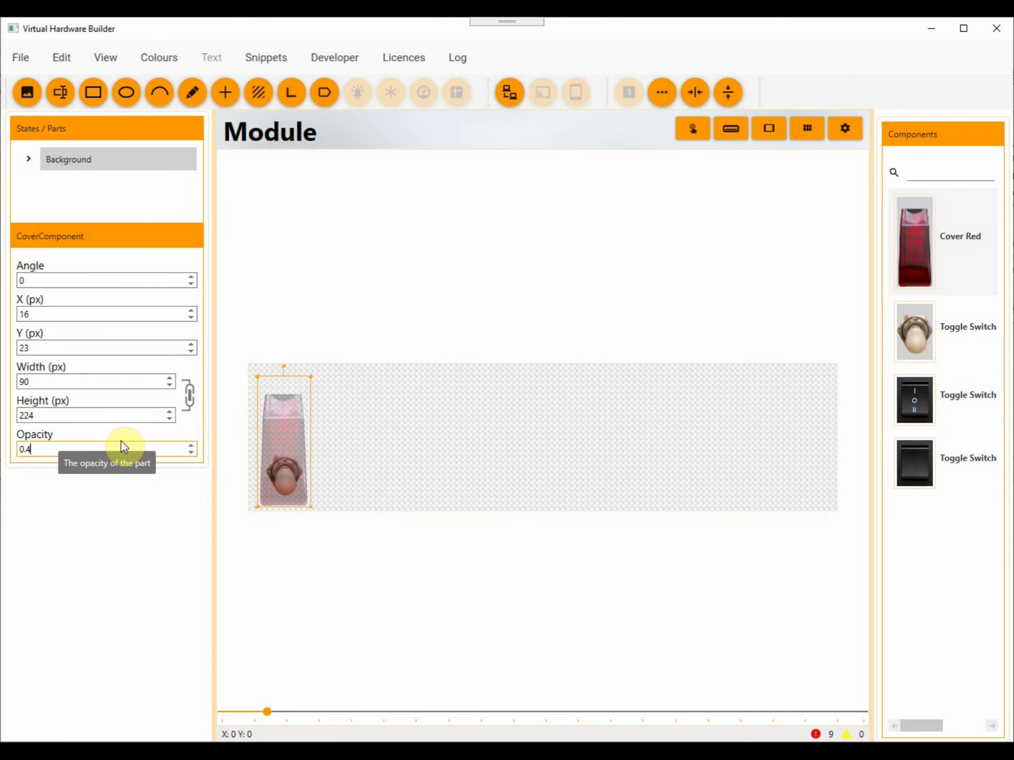
{"action": "left_click", "coordinate": [285, 435]}
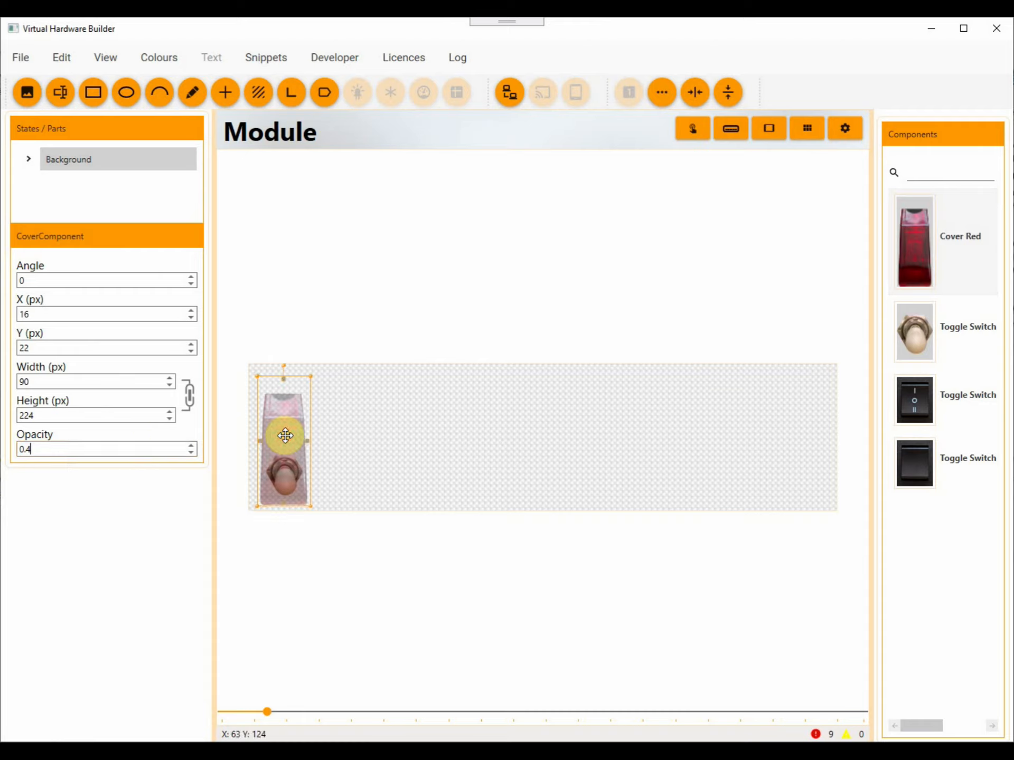
{"action": "key", "text": "Right"}
{"action": "key", "text": "Right"}
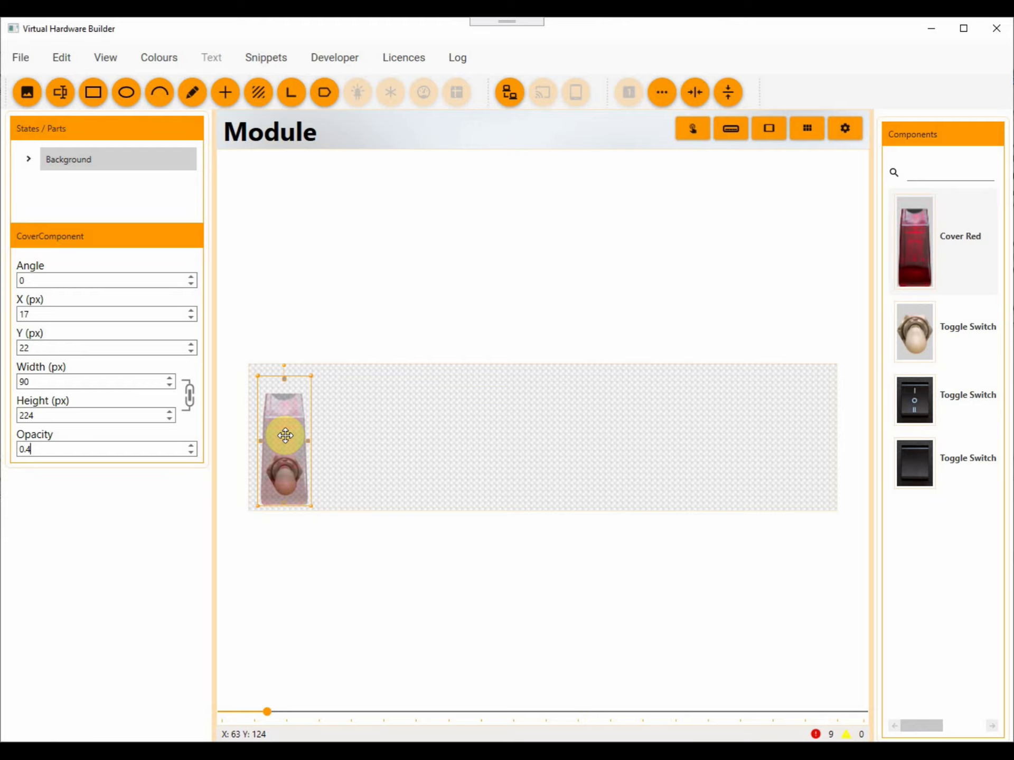
{"action": "key", "text": "Up"}
{"action": "key", "text": "Up"}
{"action": "key", "text": "Up"}
{"action": "key", "text": "Up"}
{"action": "key", "text": "Up"}
{"action": "key", "text": "Up"}
{"action": "key", "text": "Up"}
{"action": "key", "text": "Up"}
{"action": "key", "text": "Up"}
{"action": "key", "text": "Up"}
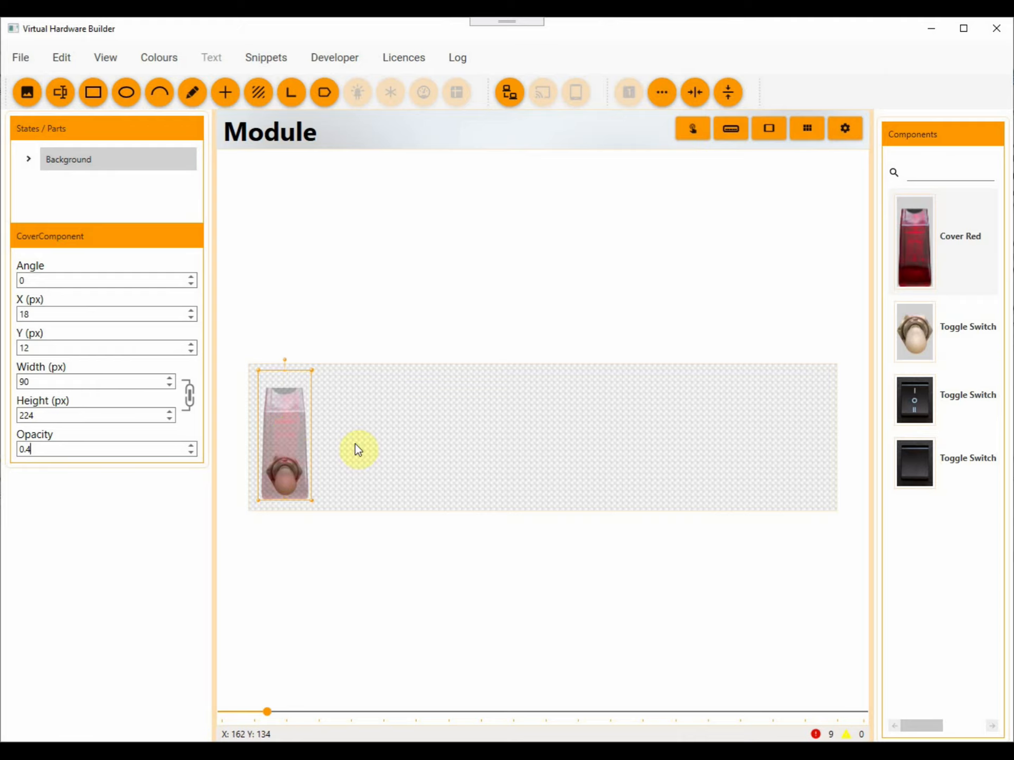
Step: Set the cover's opacity to 1 and deselect it
{"action": "double_click", "coordinate": [107, 452]}
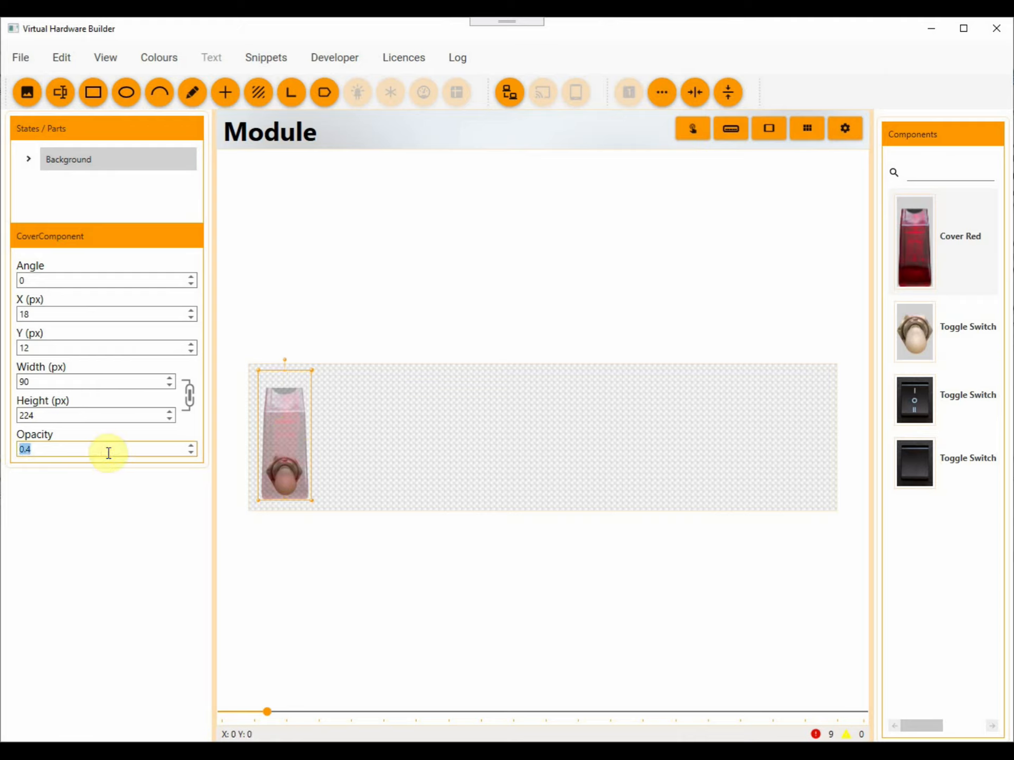
{"action": "type", "text": "1"}
{"action": "left_click", "coordinate": [403, 462]}
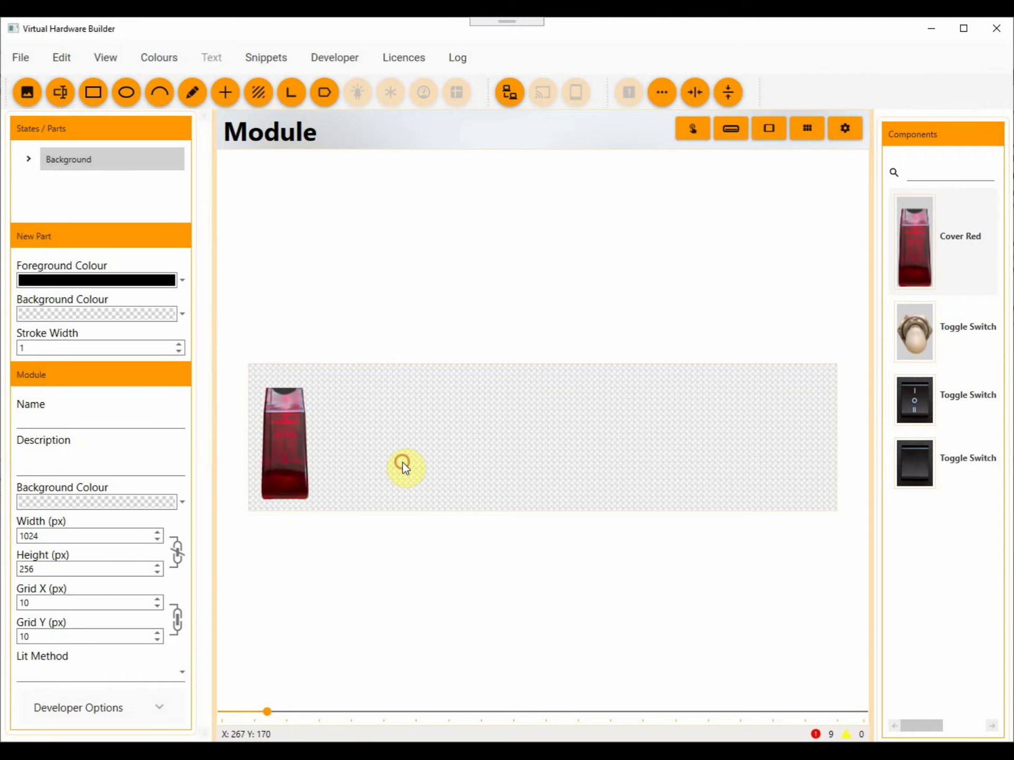